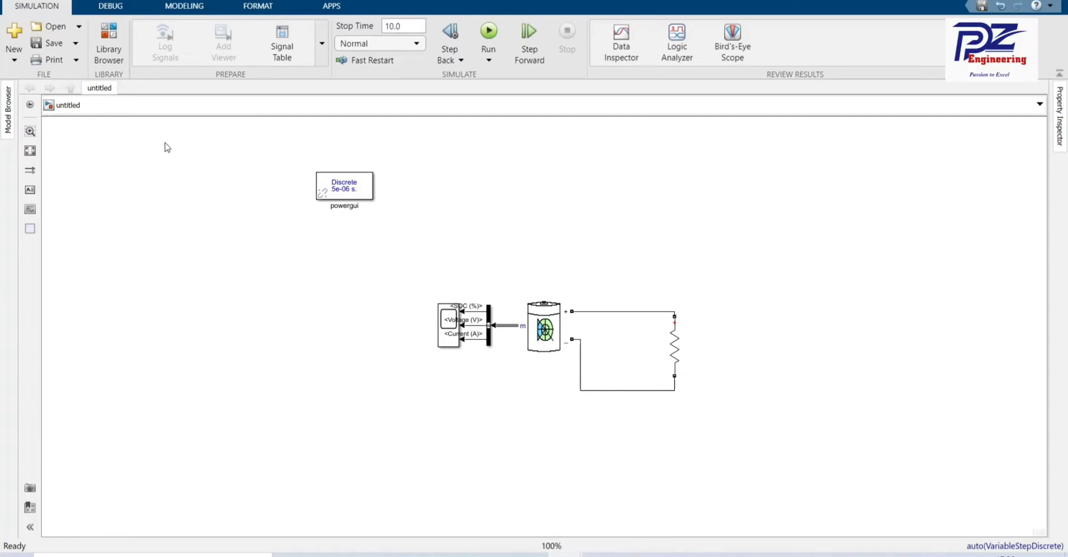
Step: Add a To Workspace block from the Simulink Sinks library to the model
click(110, 52)
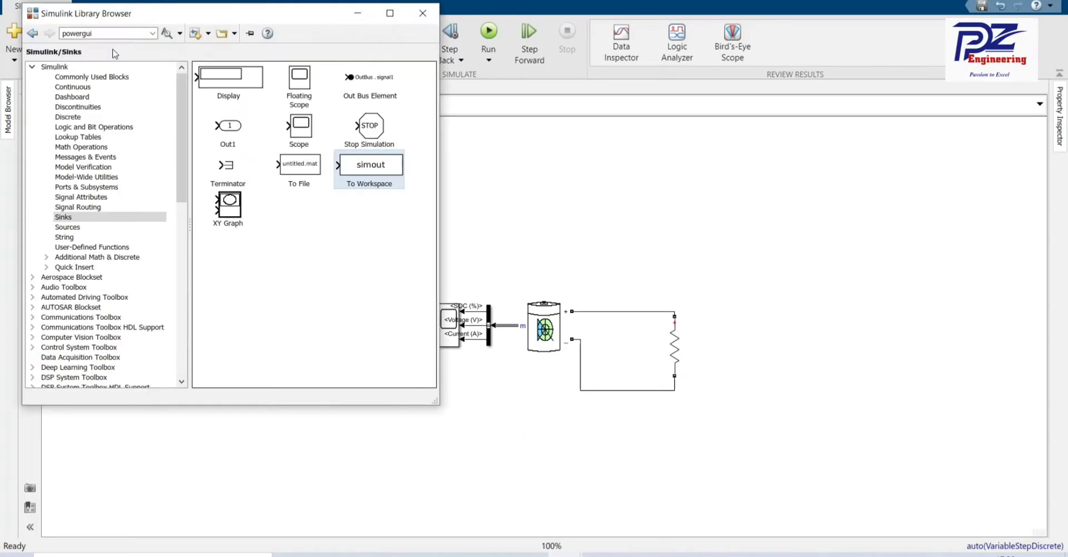
click(66, 68)
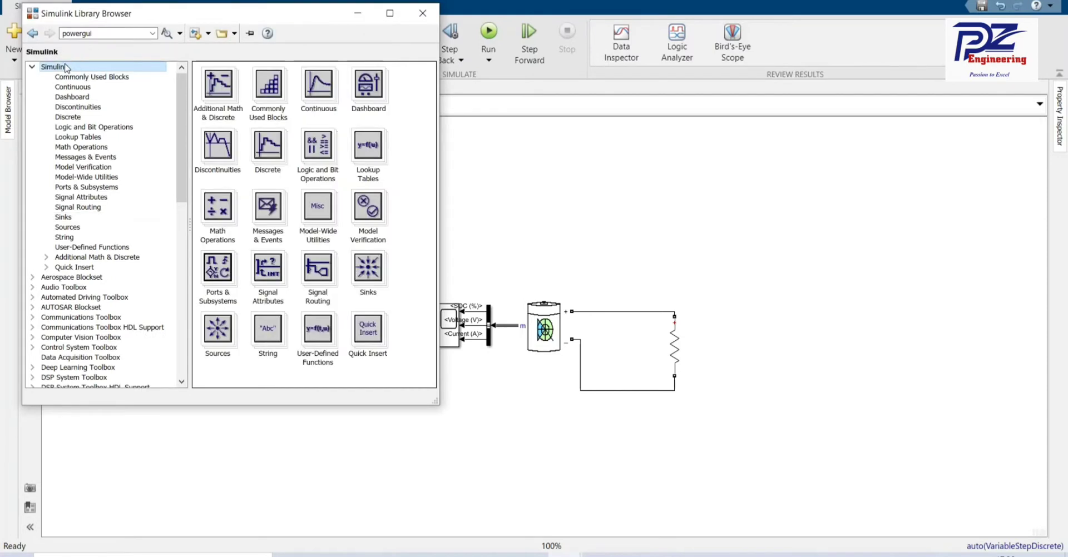
click(60, 218)
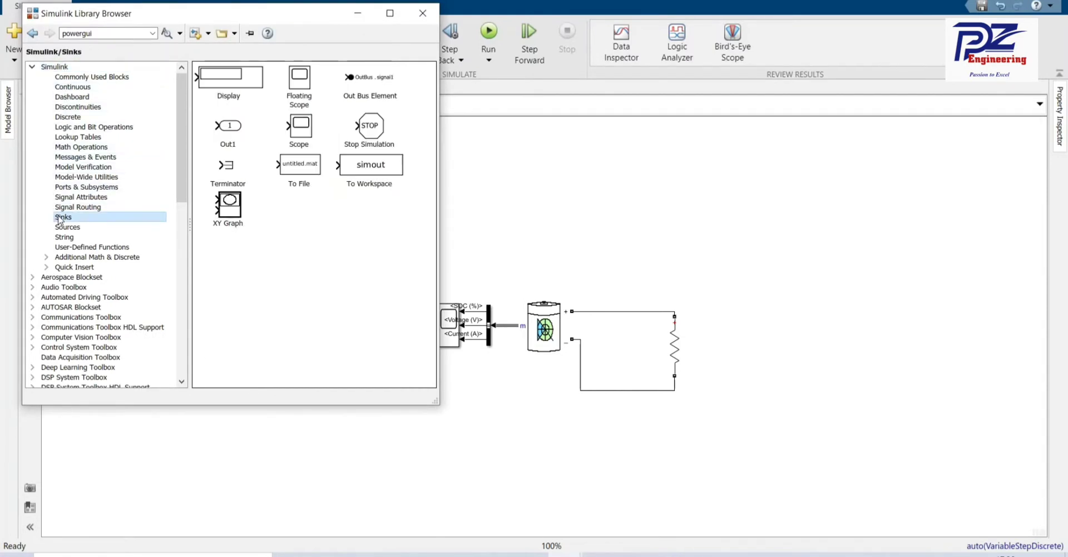
click(368, 169)
right_click(368, 169)
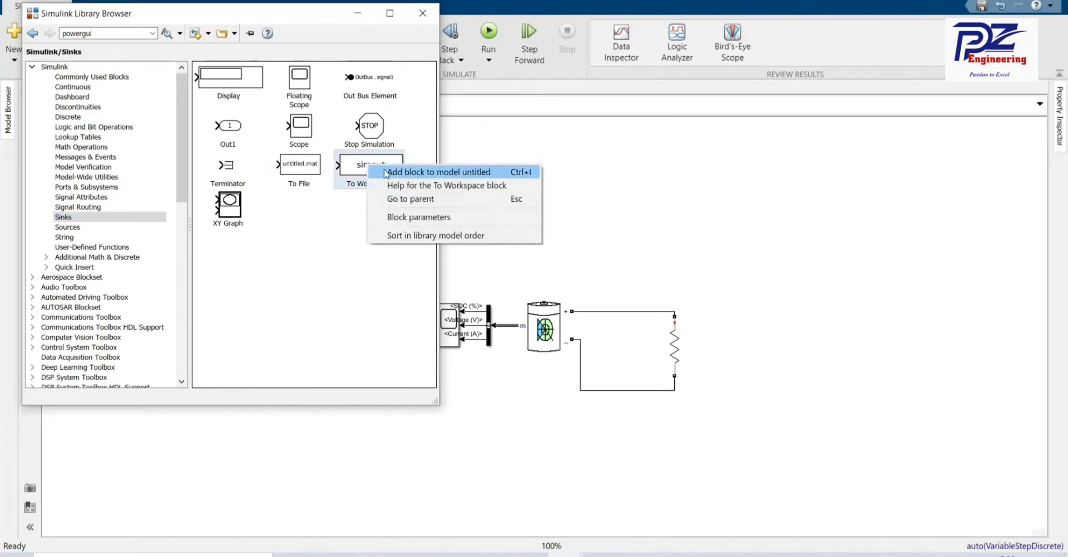
click(389, 171)
click(356, 14)
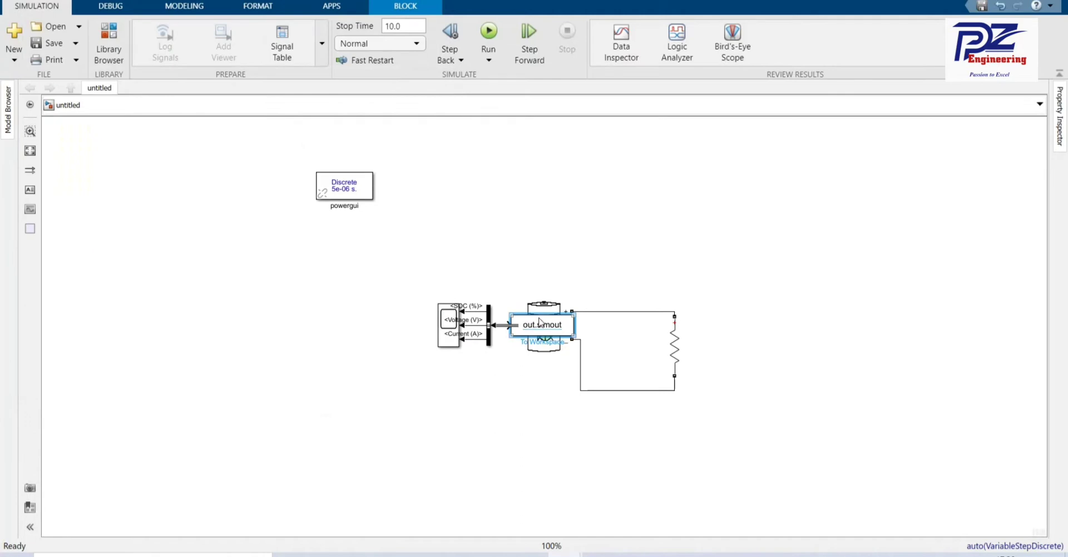
Step: Place the To Workspace block above the circuit and wire the selector's SOC output to it
drag(538, 322, 522, 256)
click(530, 261)
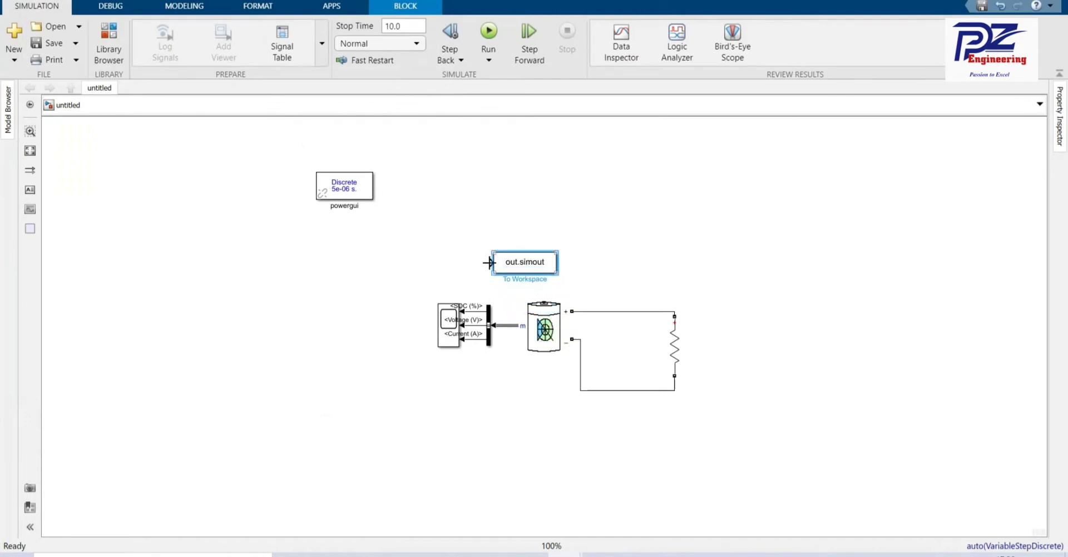
drag(488, 262, 476, 313)
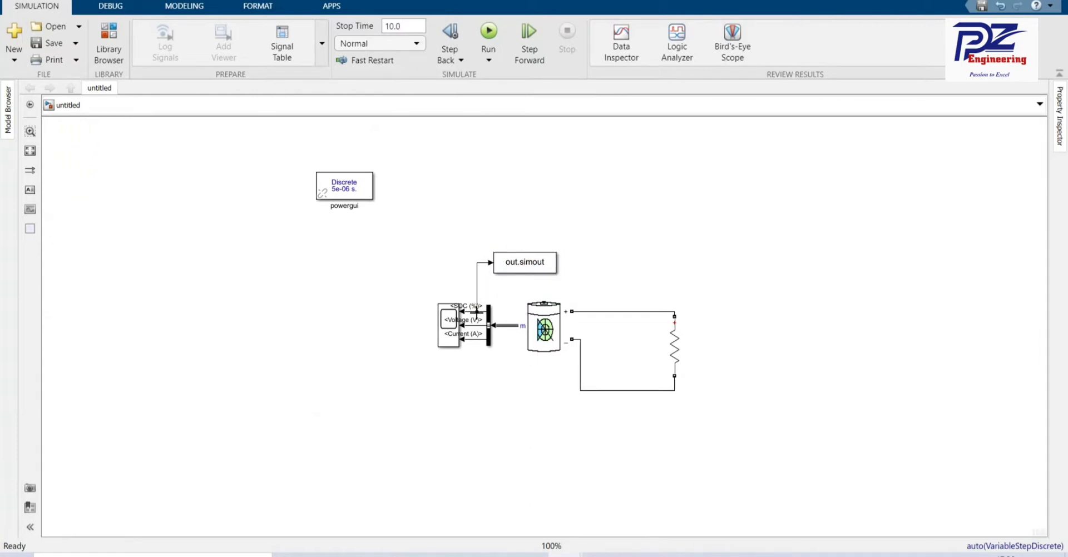
Step: Set the logging block's variable name to SOC_b and its save format to Array
click(525, 270)
double_click(525, 269)
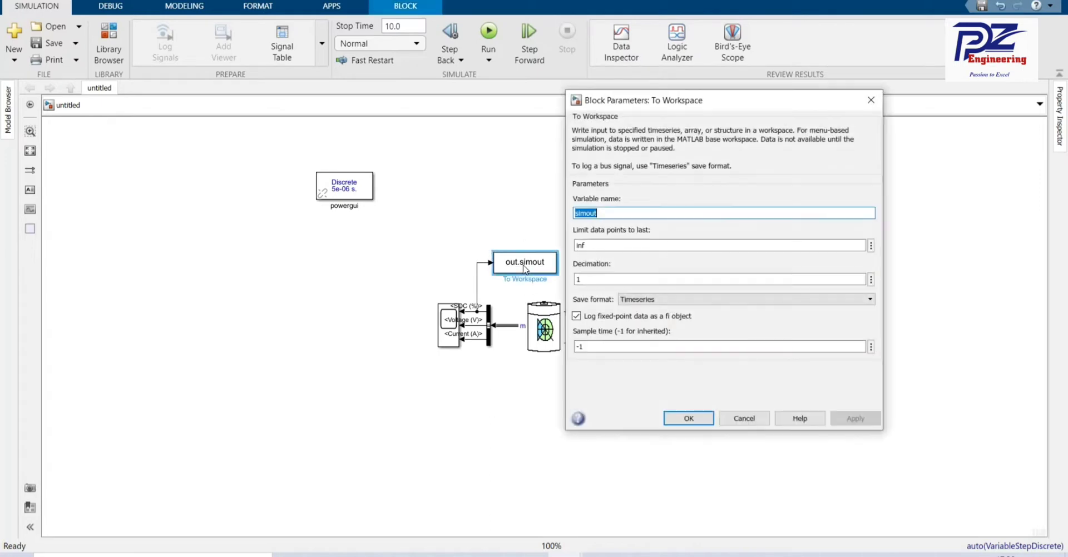
text(SOC_b)
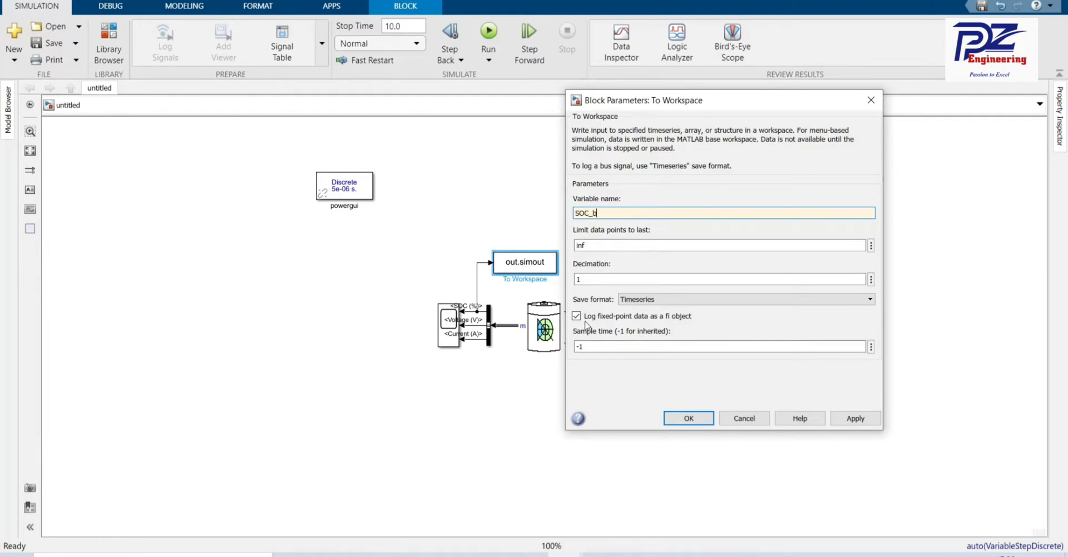
click(650, 301)
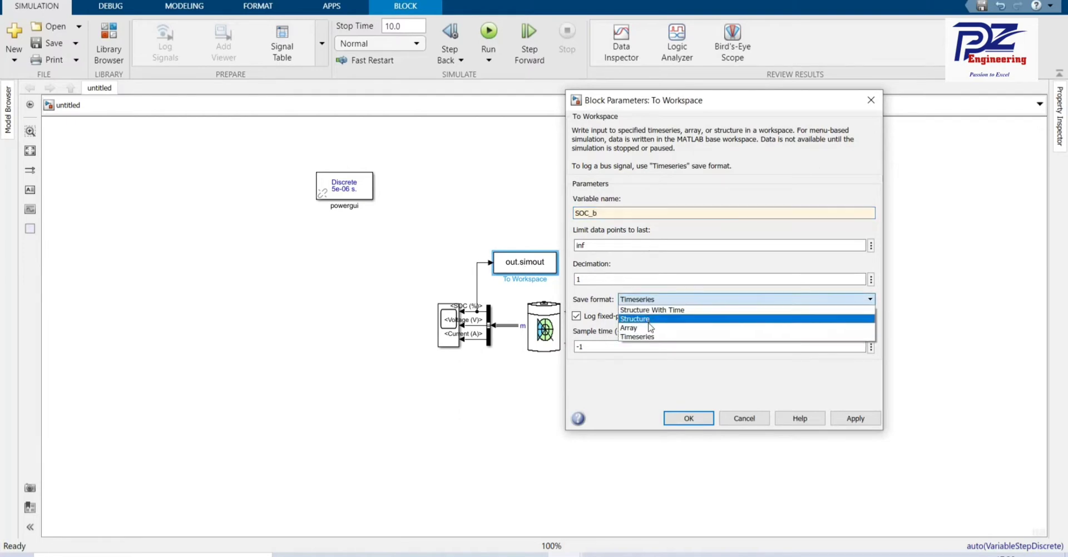
click(631, 328)
click(841, 404)
click(688, 402)
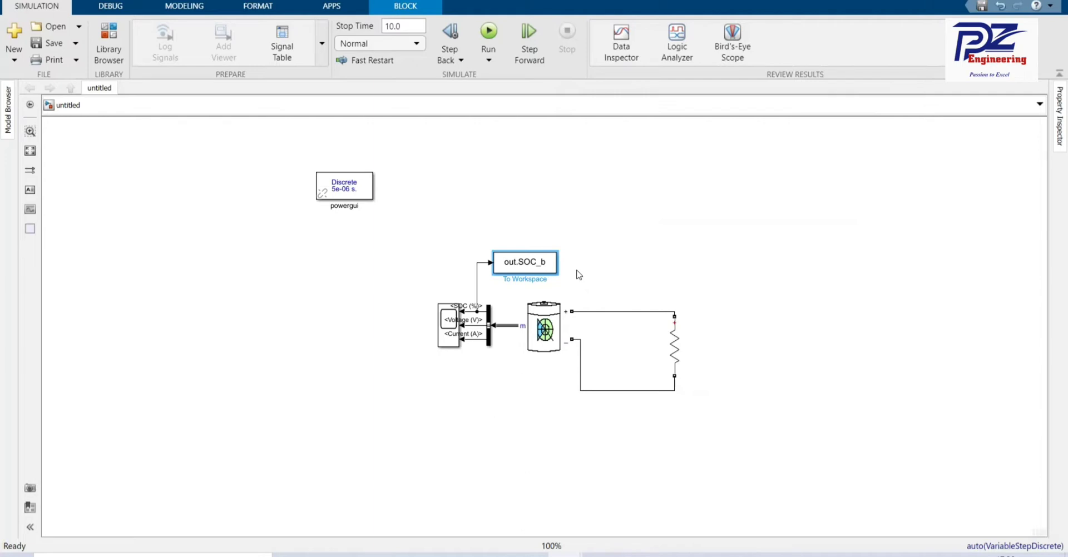
Step: Duplicate the SOC logging block and place the copy below the circuit
key(ctrl+c)
key(ctrl+v)
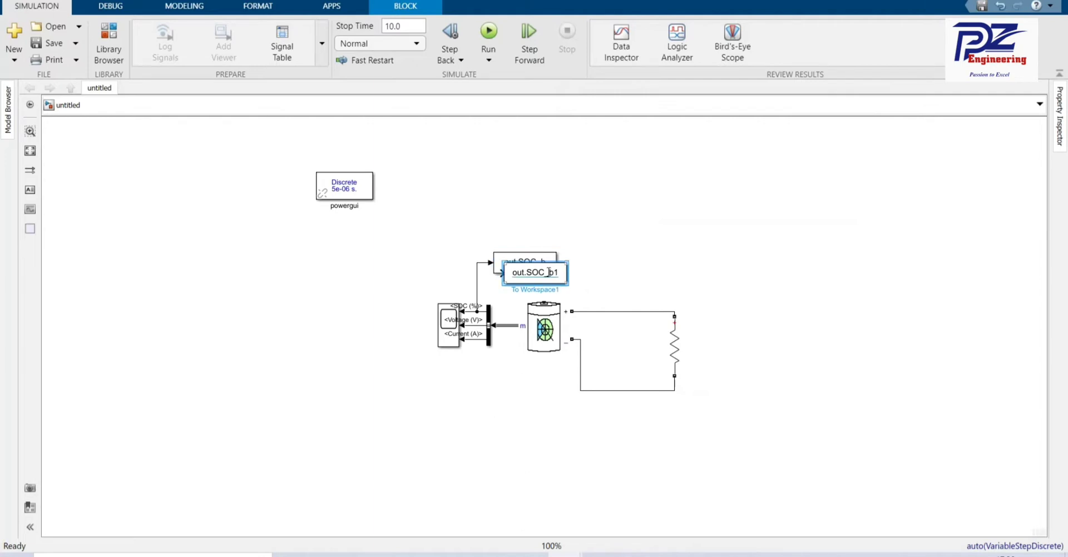
drag(557, 269, 540, 382)
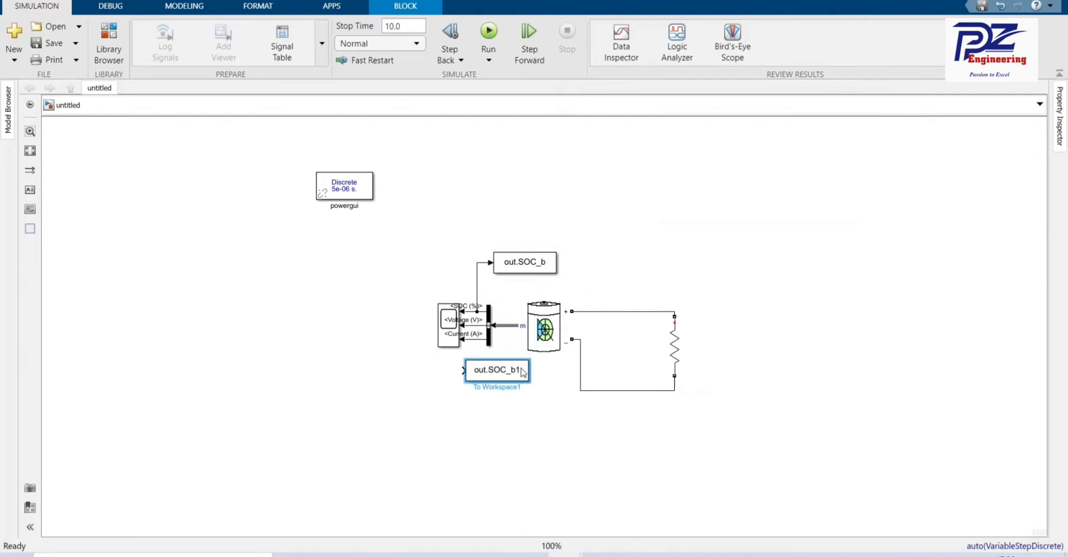
Step: Rename the copy's variable to V_b1 and wire the Voltage output to it
double_click(540, 381)
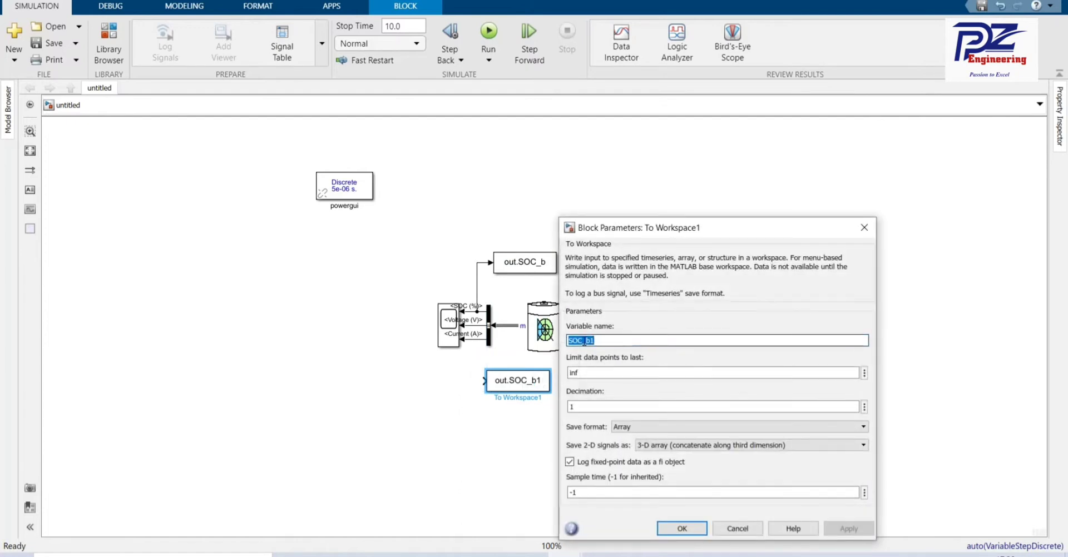
click(584, 342)
key(BackSpace)
key(BackSpace)
key(BackSpace)
text(C)
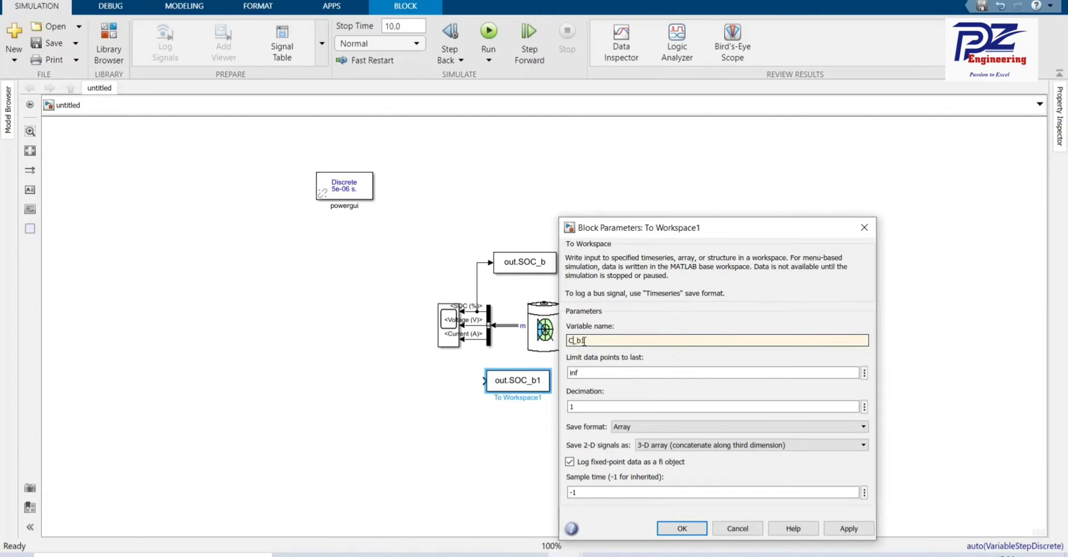
key(BackSpace)
text(V)
key(Return)
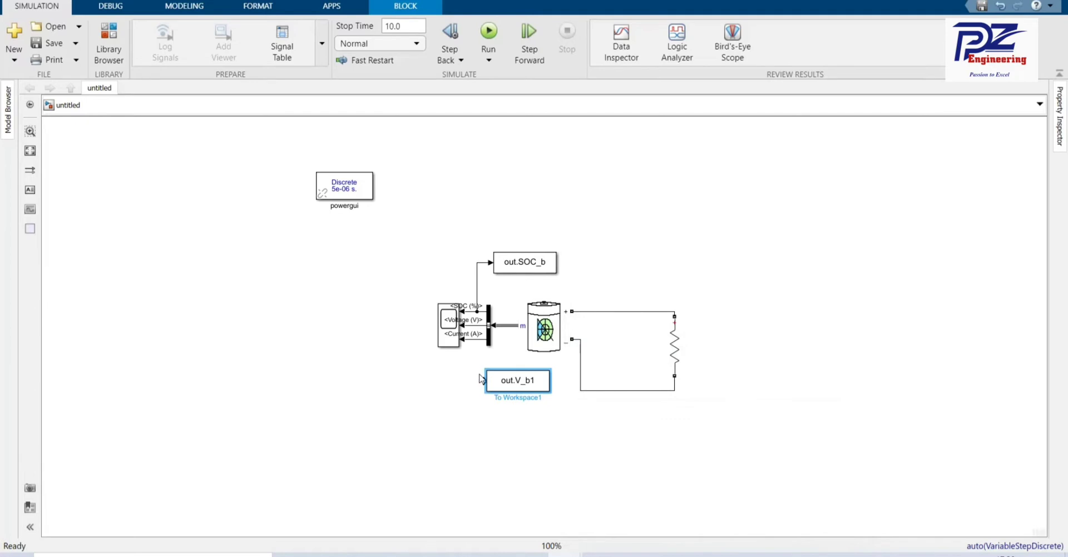
mouse_move(482, 380)
mouse_down()
mouse_move(467, 350)
mouse_move(477, 326)
mouse_up()
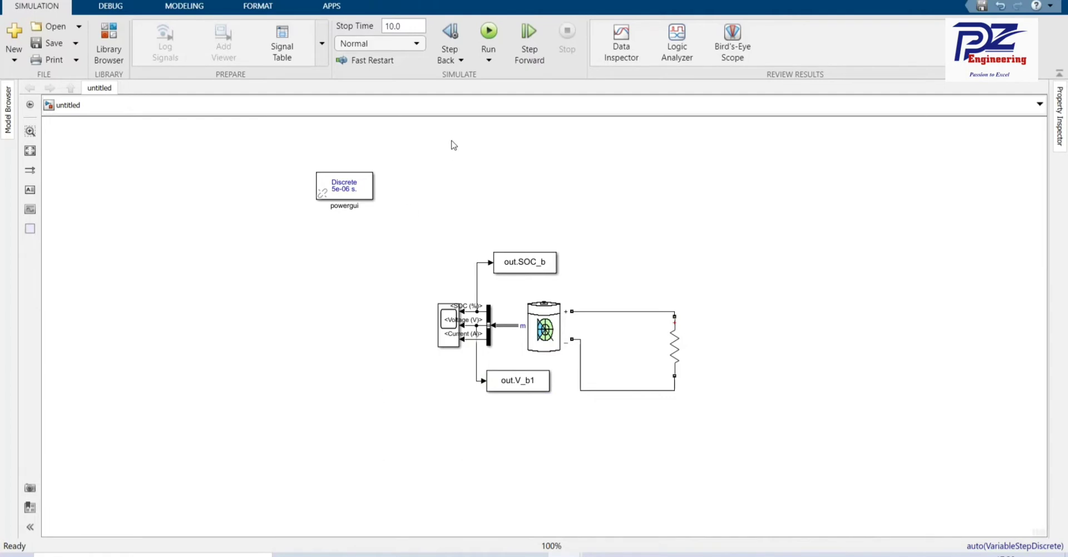
Step: Run the battery model simulation for its 10-second stop time
click(488, 34)
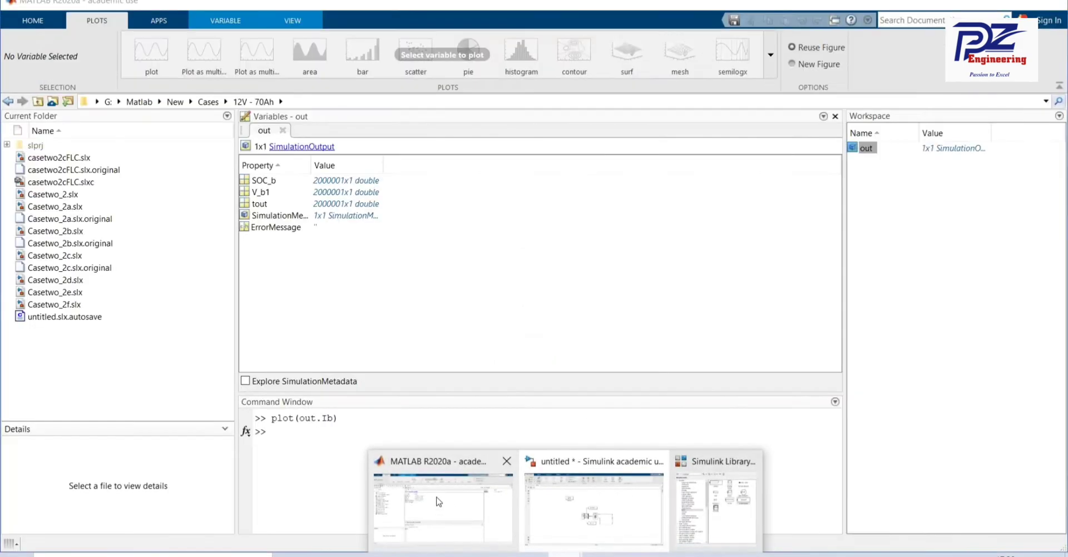
Step: Reopen the out variable from the MATLAB Workspace and select its SOC_b array
click(438, 502)
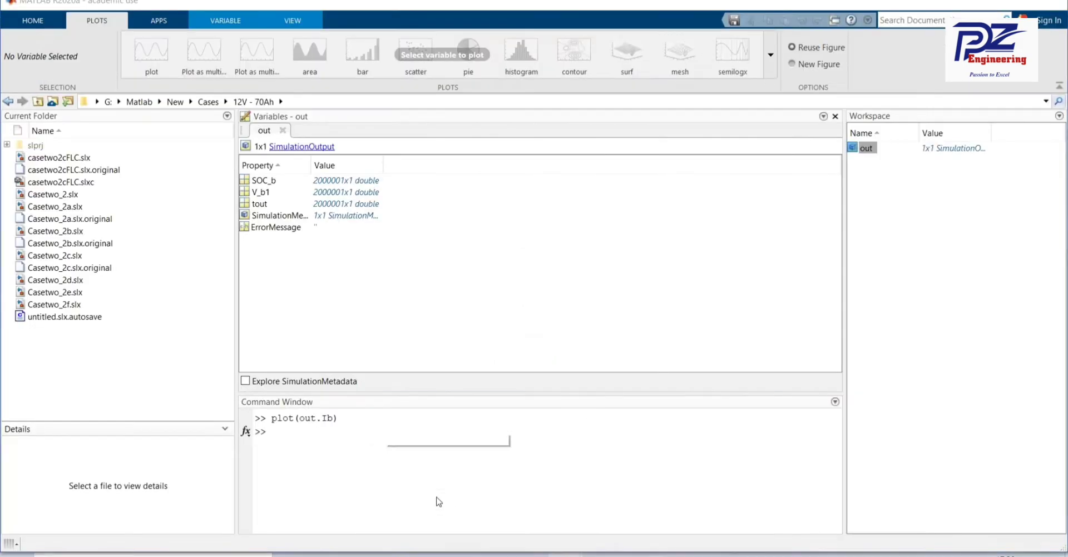
click(835, 118)
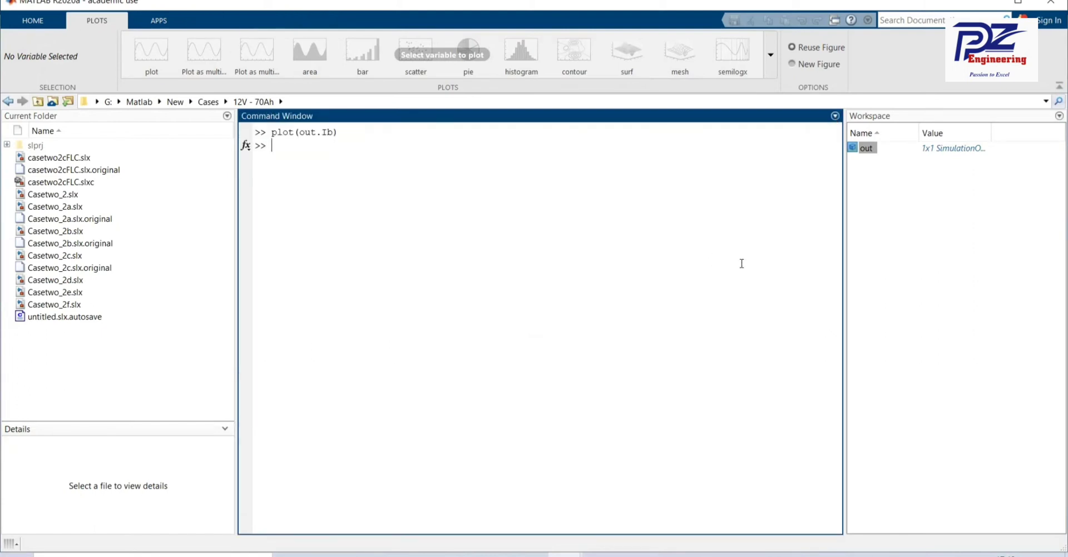
click(870, 183)
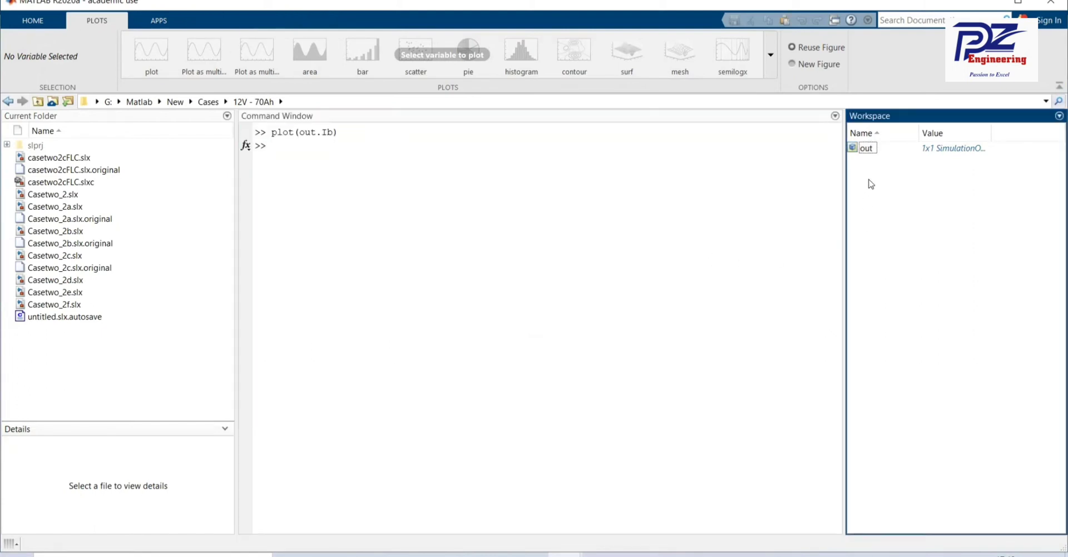
double_click(866, 149)
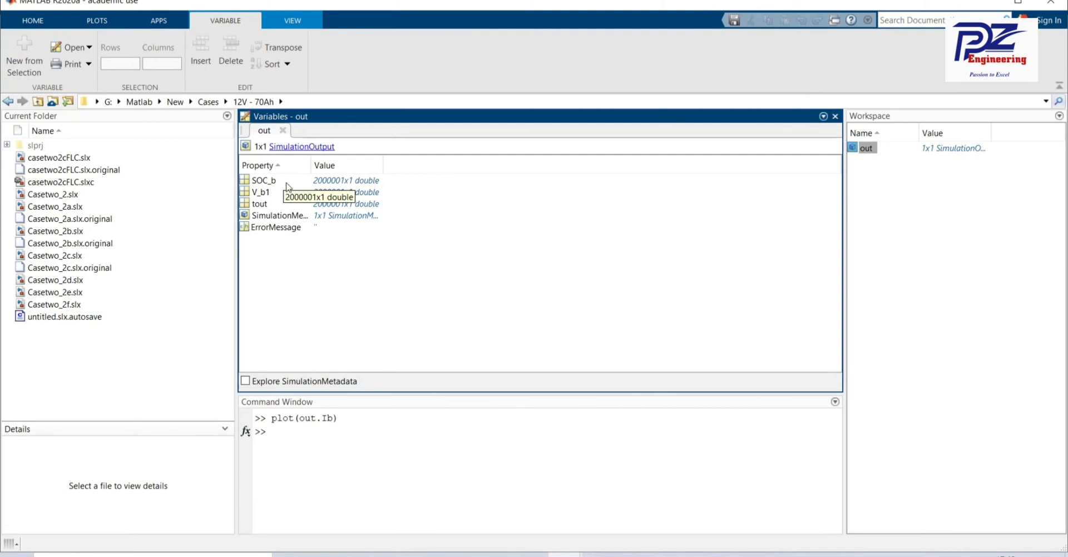
click(324, 183)
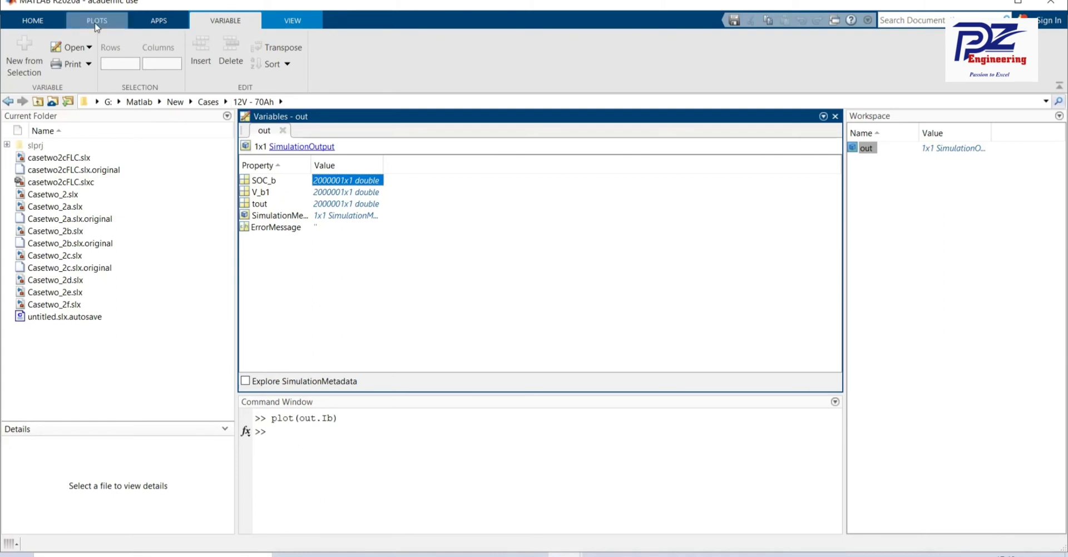
Step: Open the out.SOC_b values grid, starting at 100, twice and close it each time
double_click(326, 182)
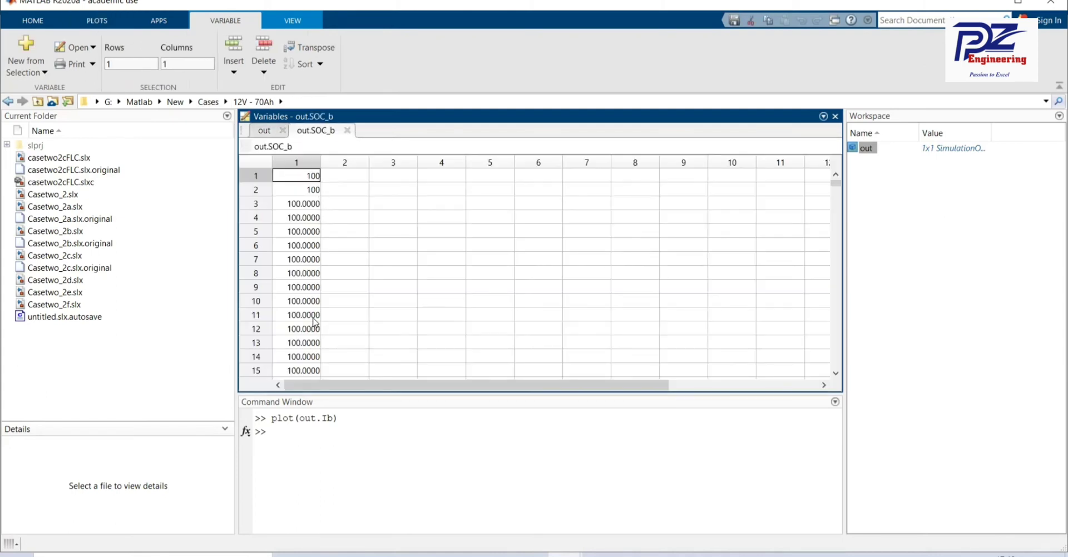
click(348, 131)
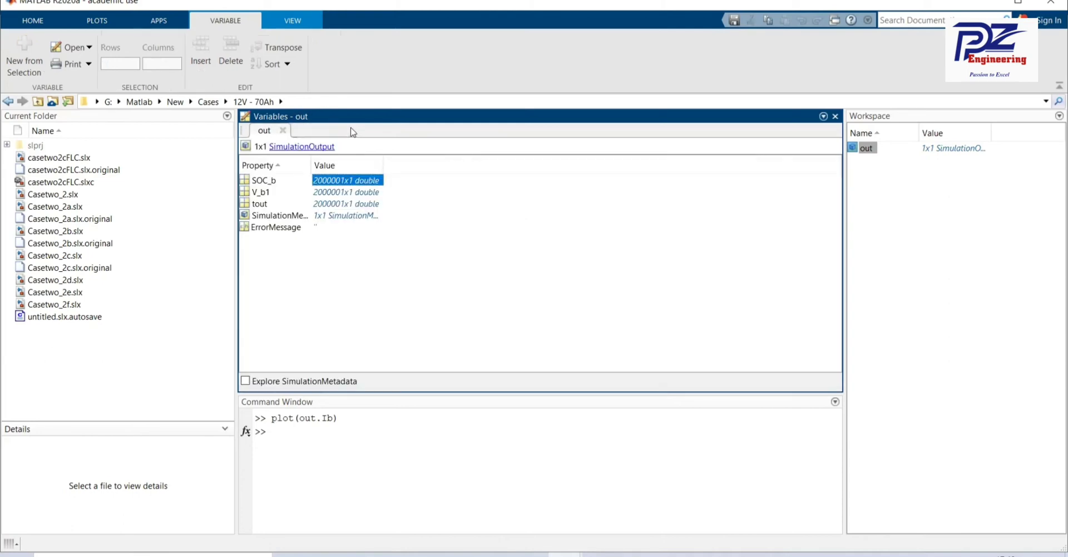
double_click(337, 181)
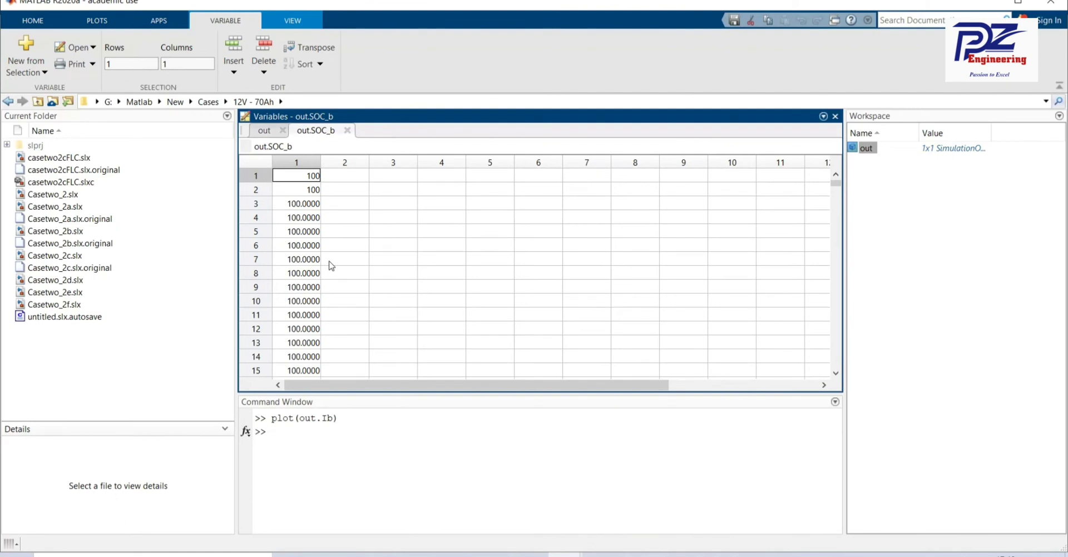
click(346, 131)
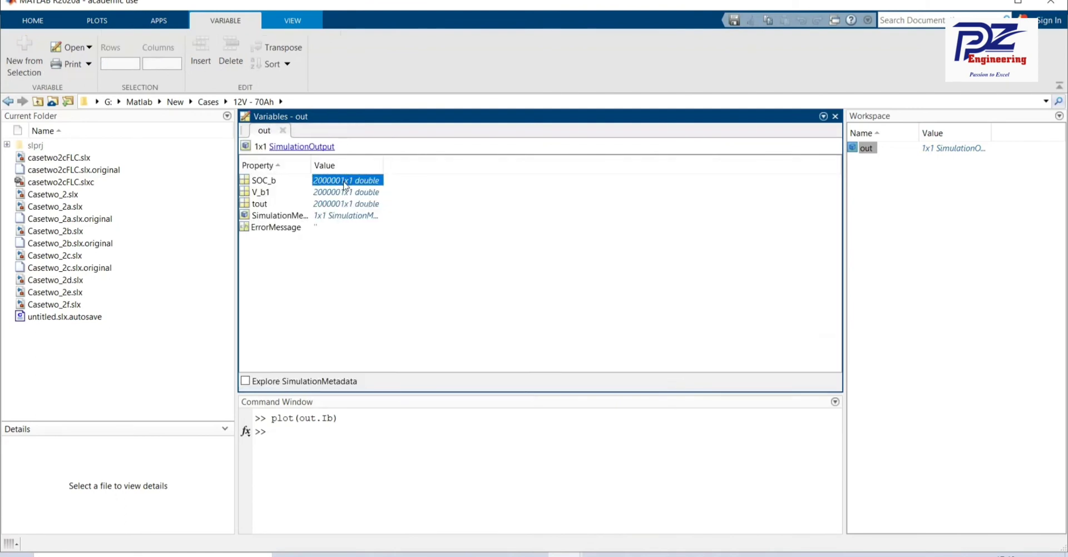
Step: Plot out.SOC_b from the PLOTS tab and close its figure
click(96, 22)
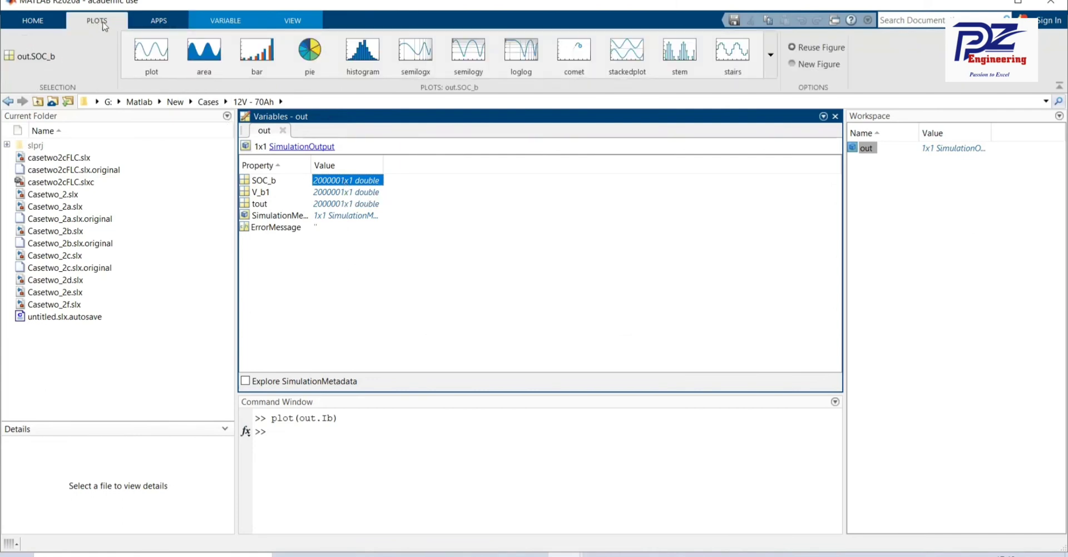
click(148, 56)
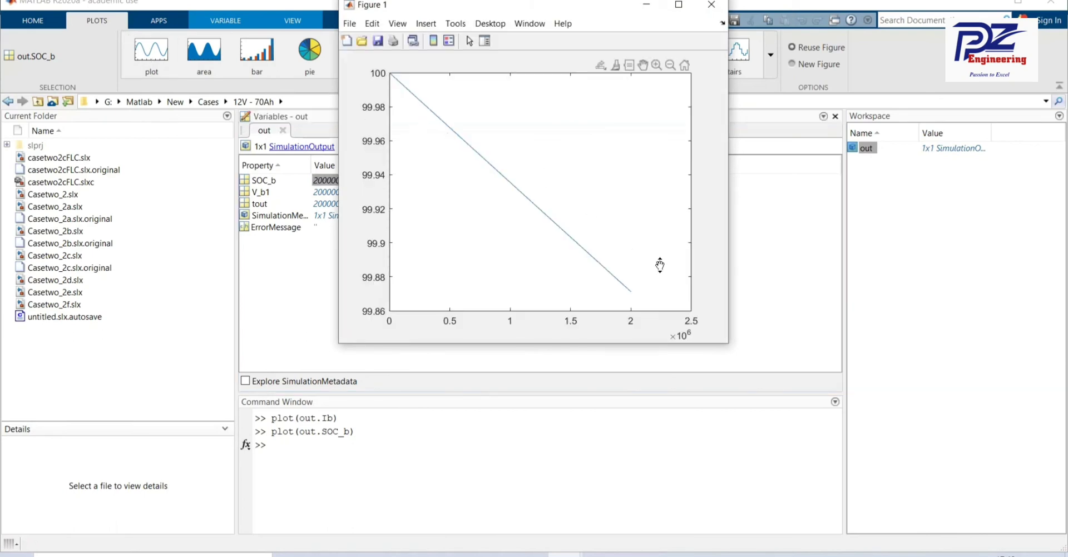
click(710, 5)
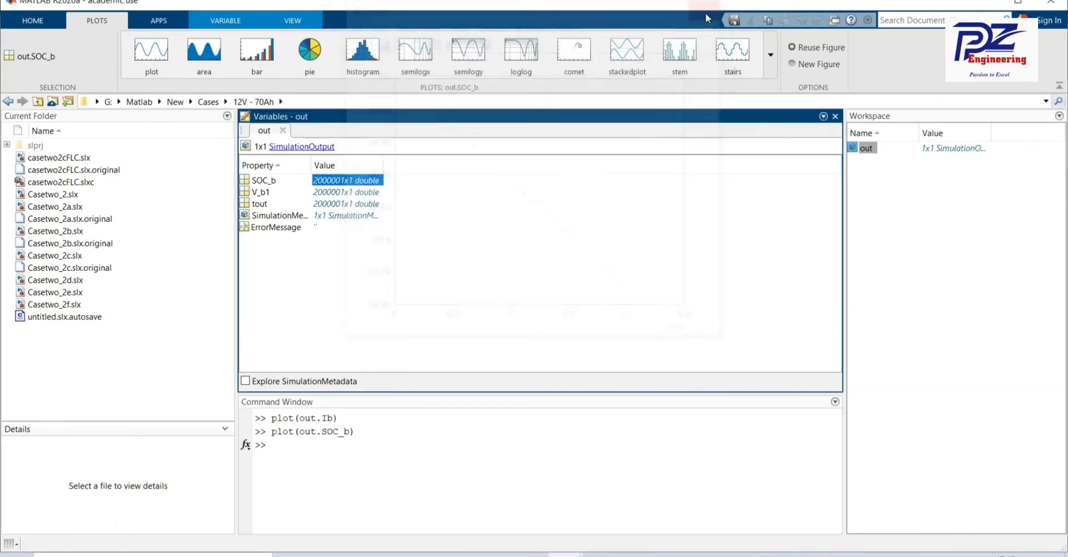
Step: Plot out.V_b1 and close its figure, then reselect SOC_b
click(365, 193)
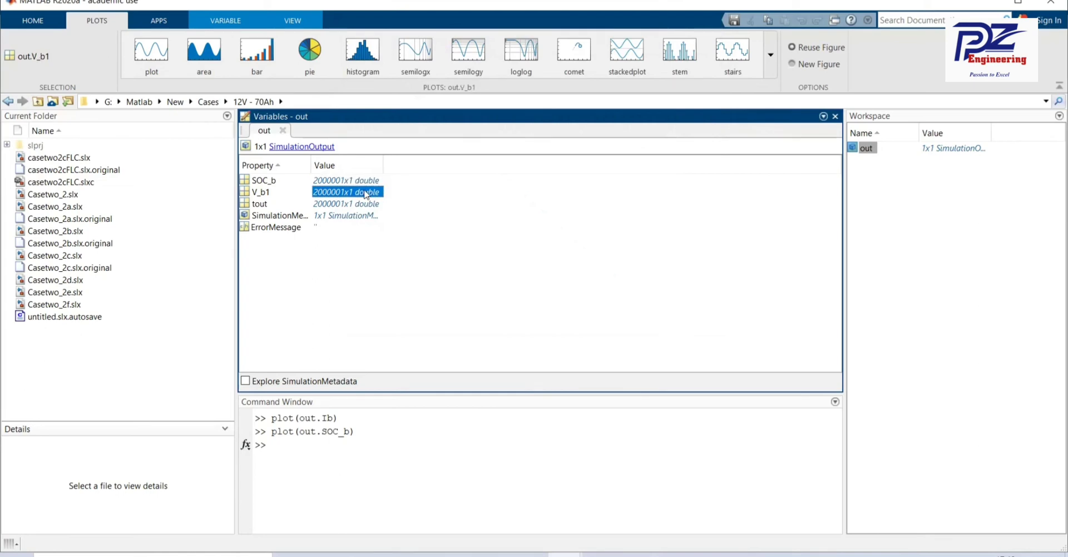
click(146, 56)
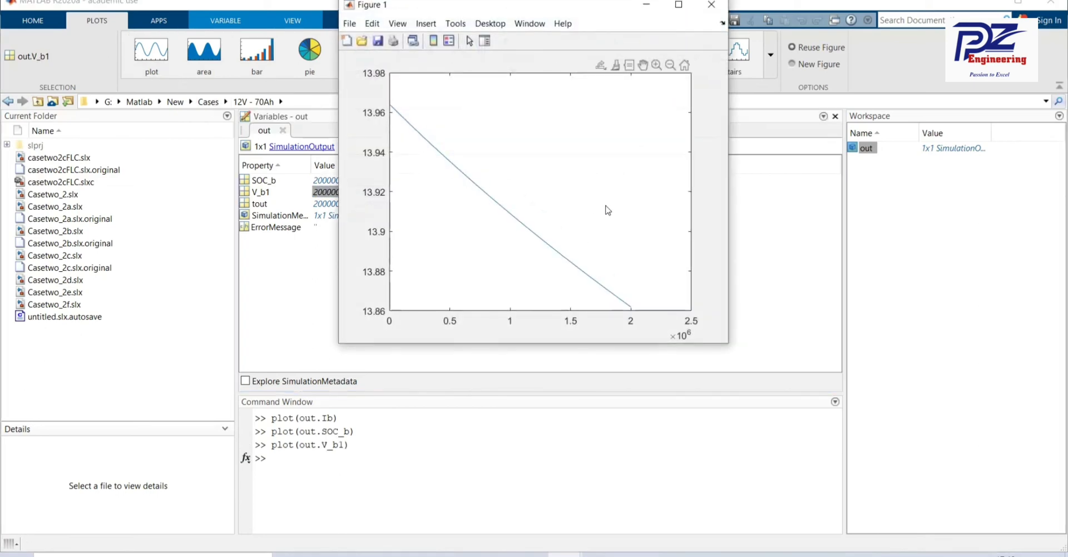
click(706, 8)
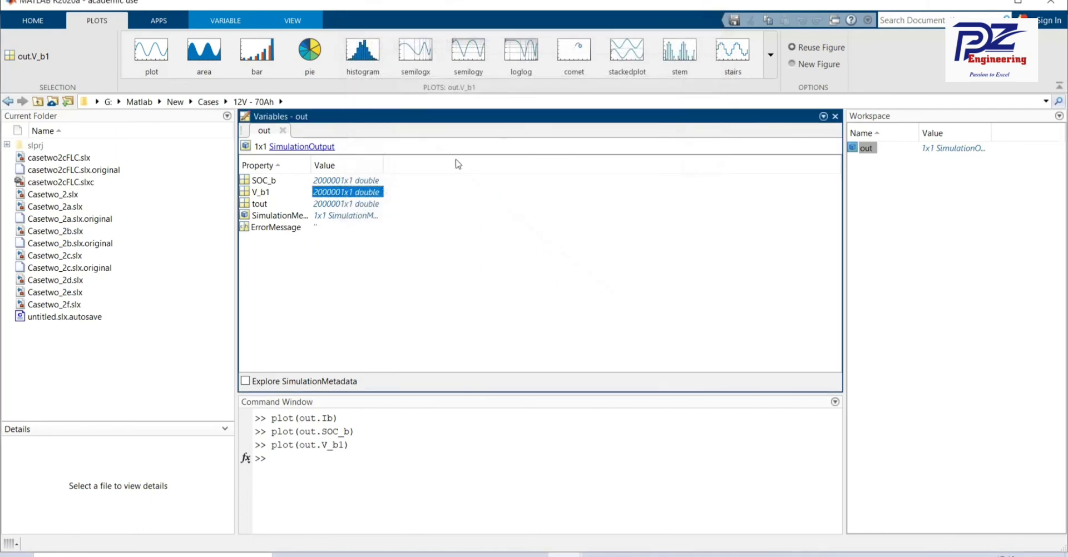
click(367, 182)
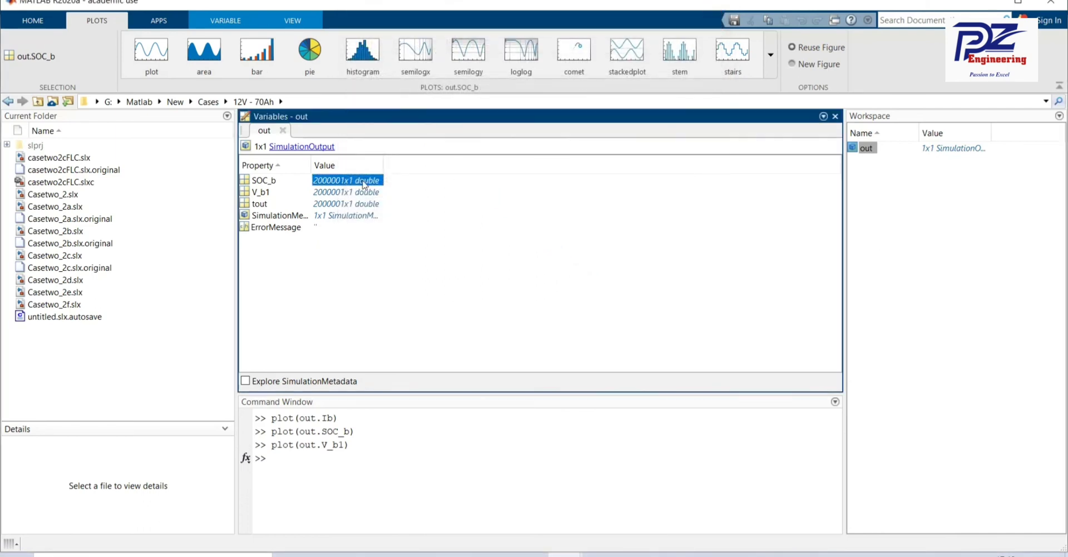
Step: Plot out.V_b1 against out.SOC_b, voltage rising from 13.86 to 13.96, then close the figure
ctrl+click(365, 192)
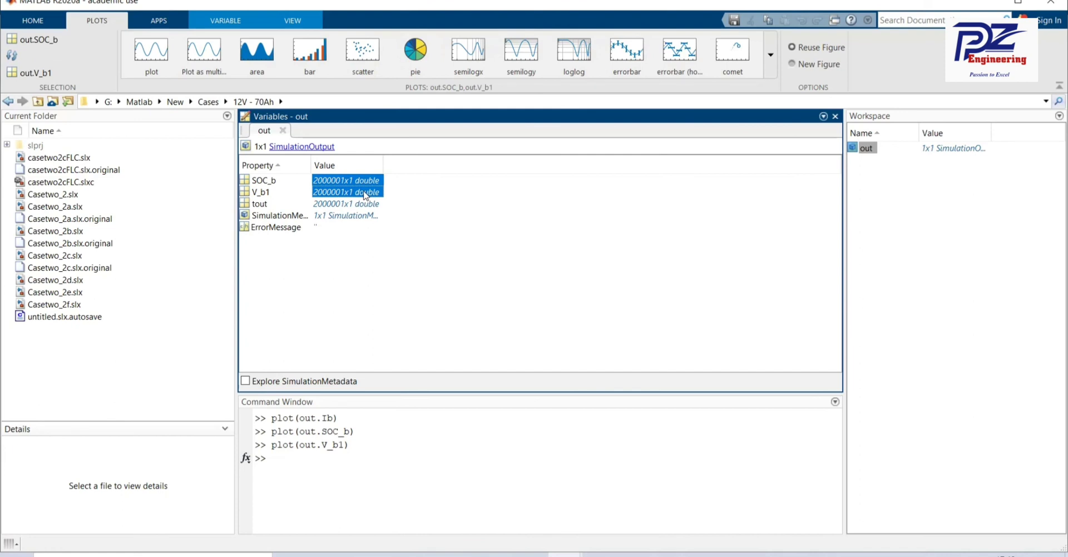
click(151, 53)
mouse_move(540, 192)
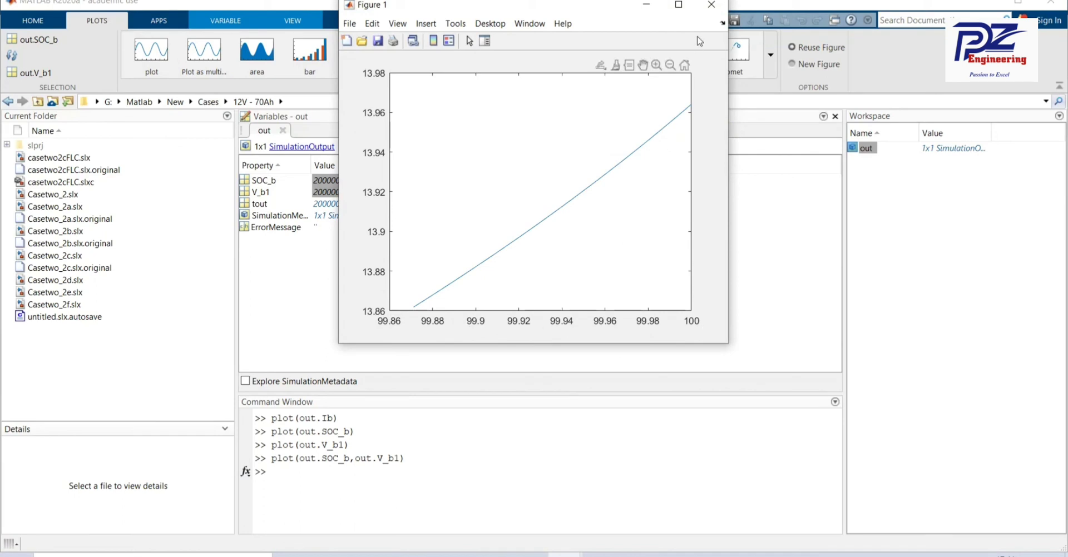
click(709, 7)
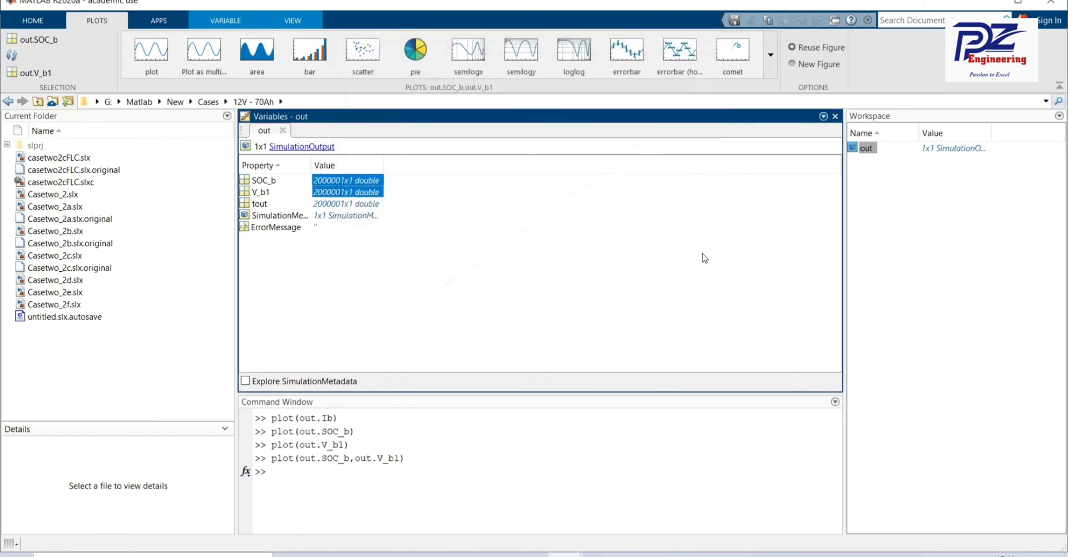